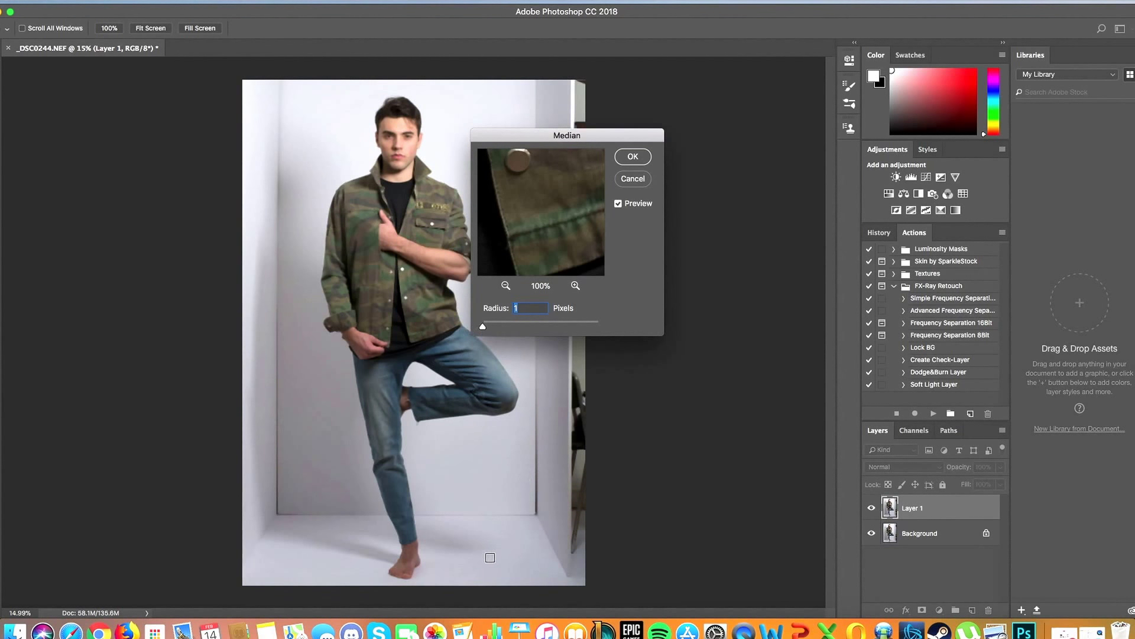
Preview the floor area and apply the Median filter to Layer 1 with a radius of 10 pixels
click(473, 531)
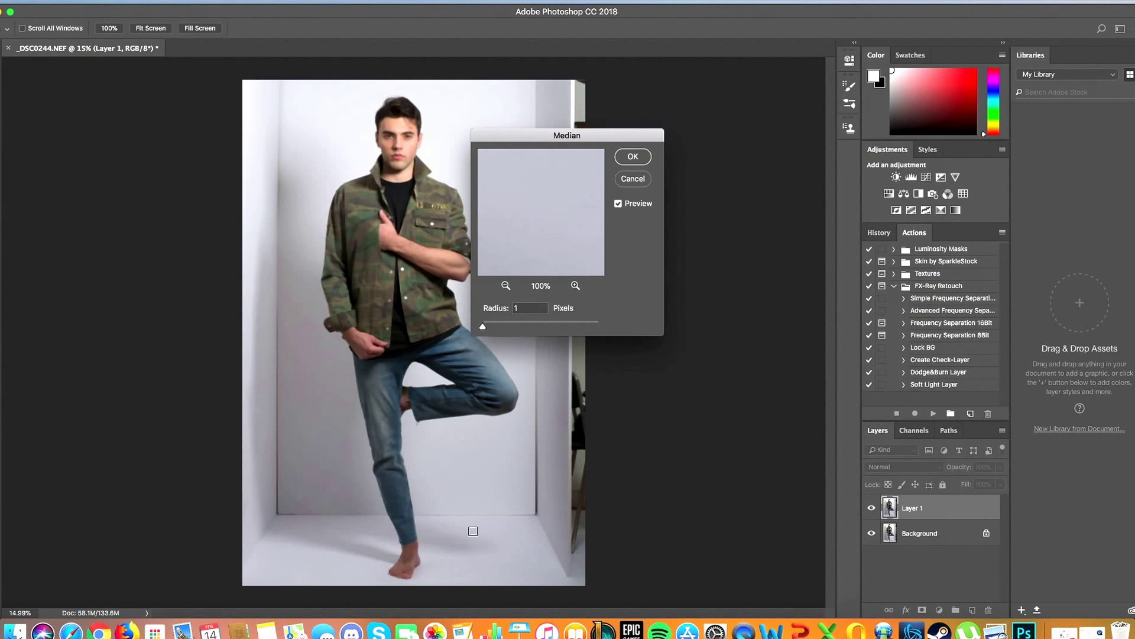
click(444, 527)
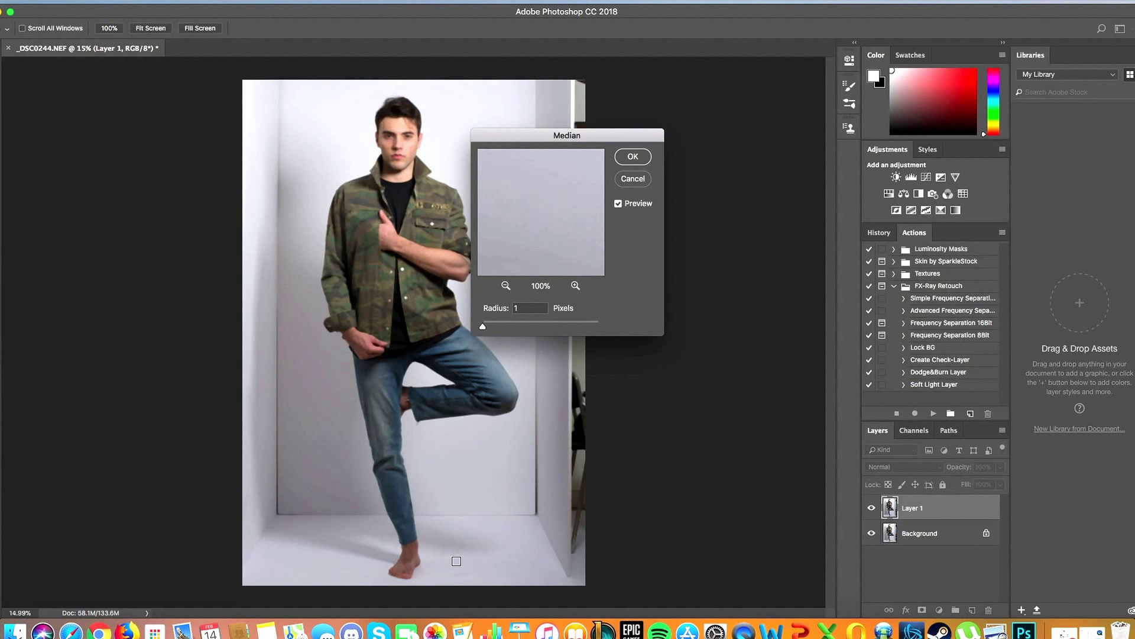
click(492, 561)
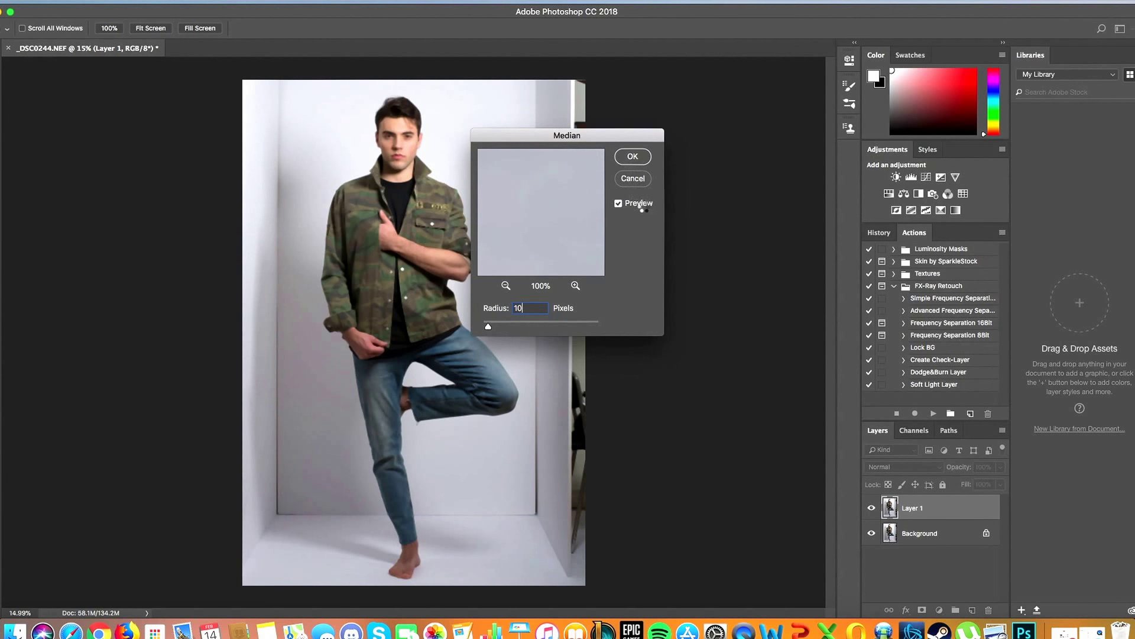
key(Return)
Add a layer mask to Layer 1 and invert it to black to hide the blurred layer
key(j)
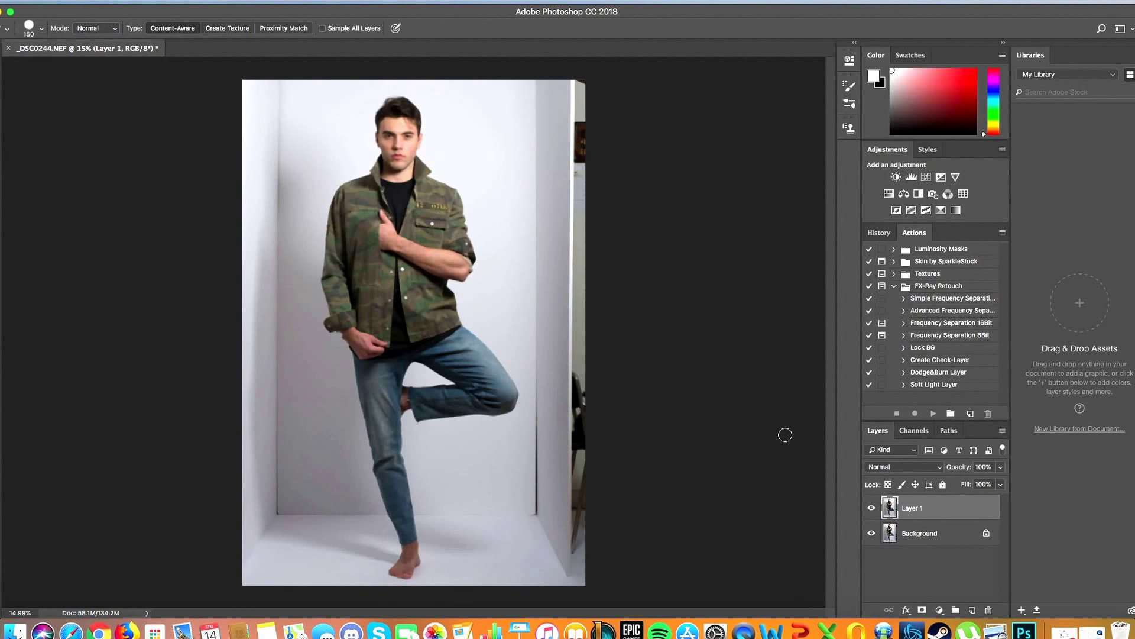
click(922, 610)
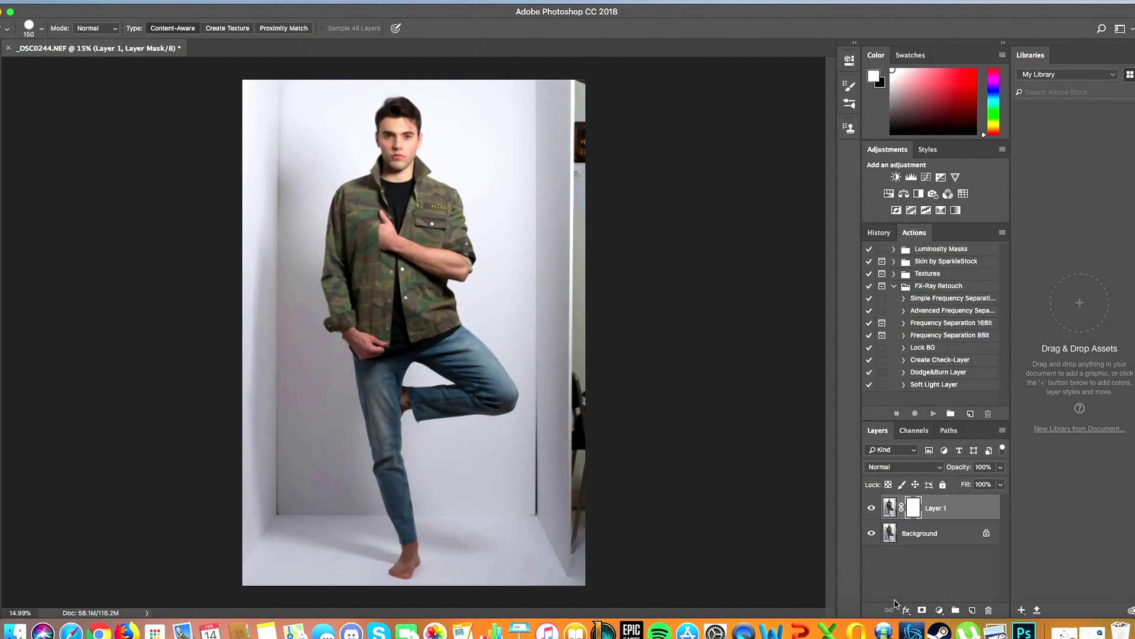
key(super+i)
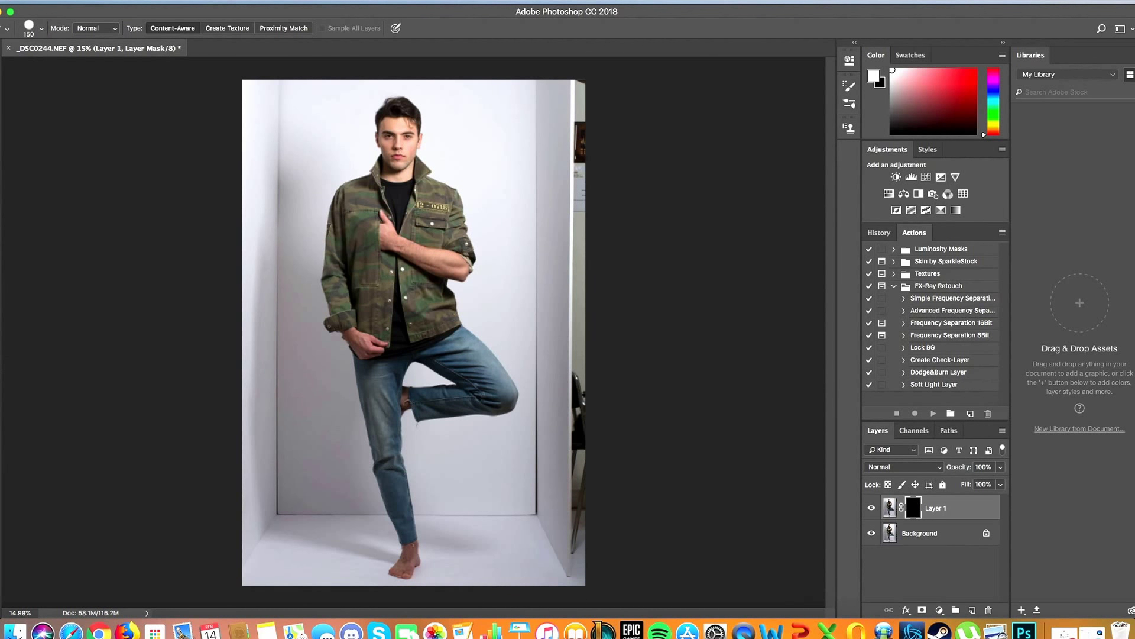
Paint white on the mask with a 300 px brush at 10% flow over the floor and shadow to the right of the foot
key(b)
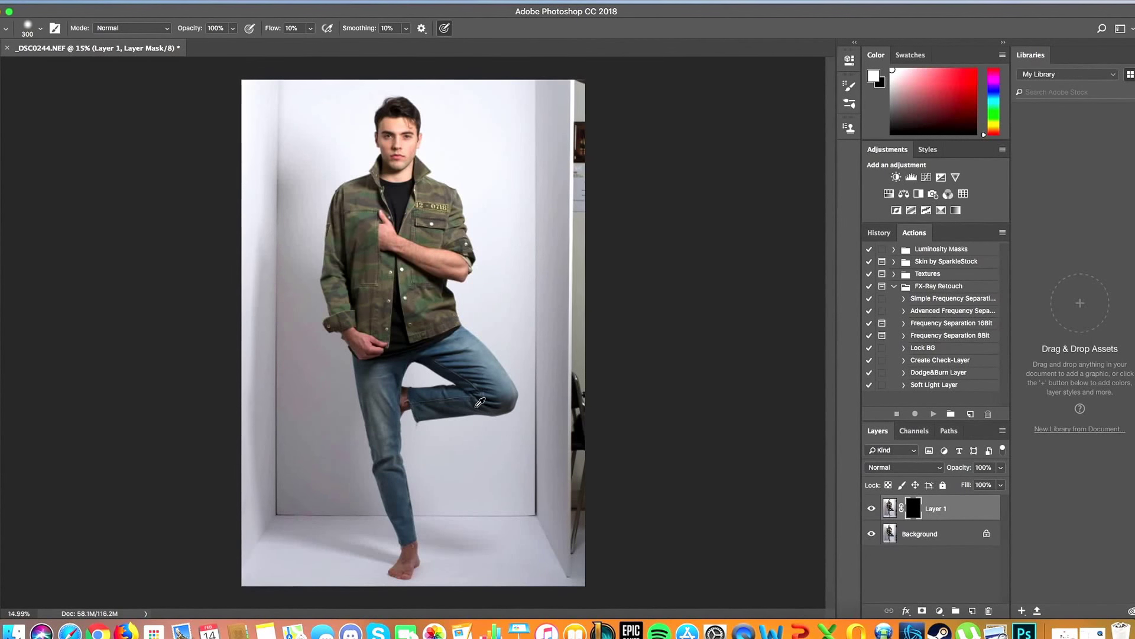
scroll(477, 403, up, 5)
scroll(476, 403, down, 10)
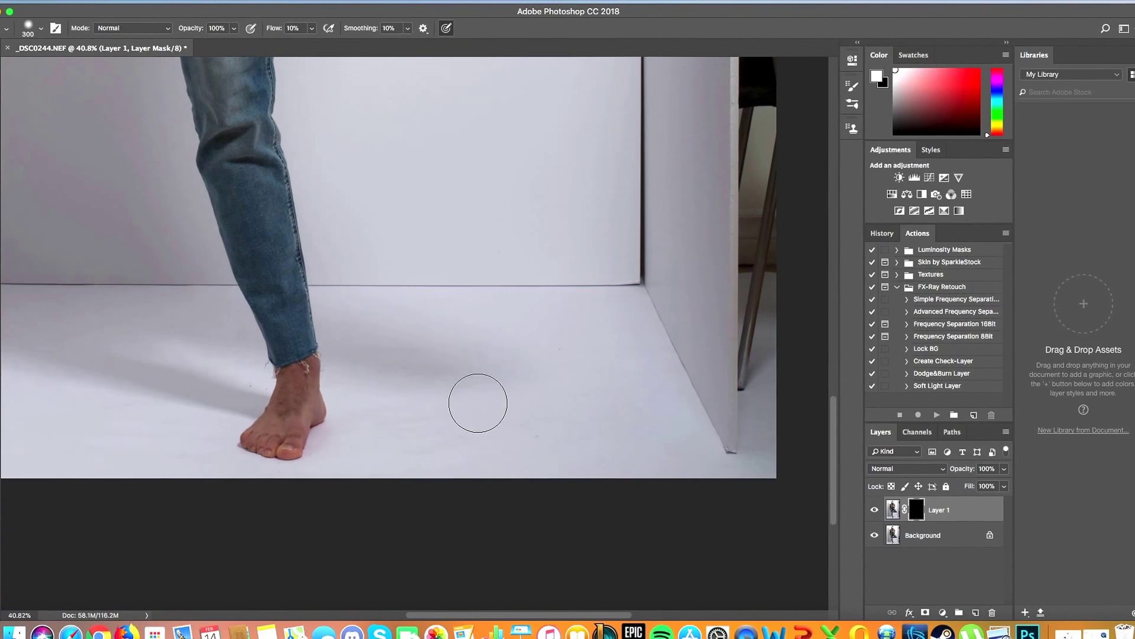
scroll(478, 395, up, 5)
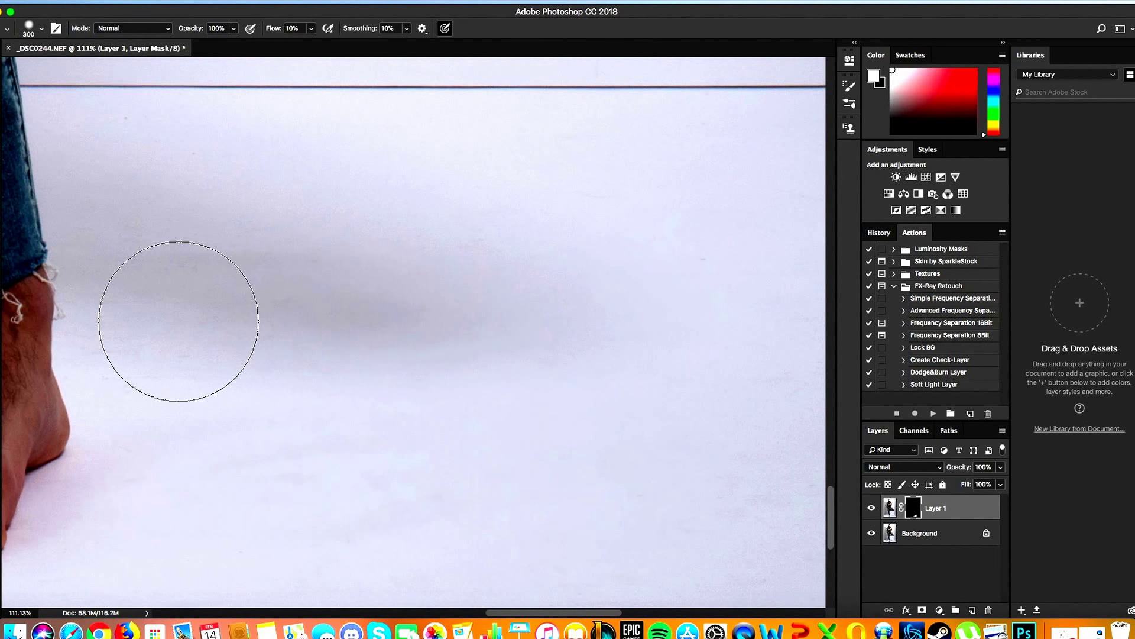
mouse_move(179, 341)
mouse_down()
mouse_move(195, 282)
mouse_move(350, 315)
mouse_move(488, 278)
mouse_up()
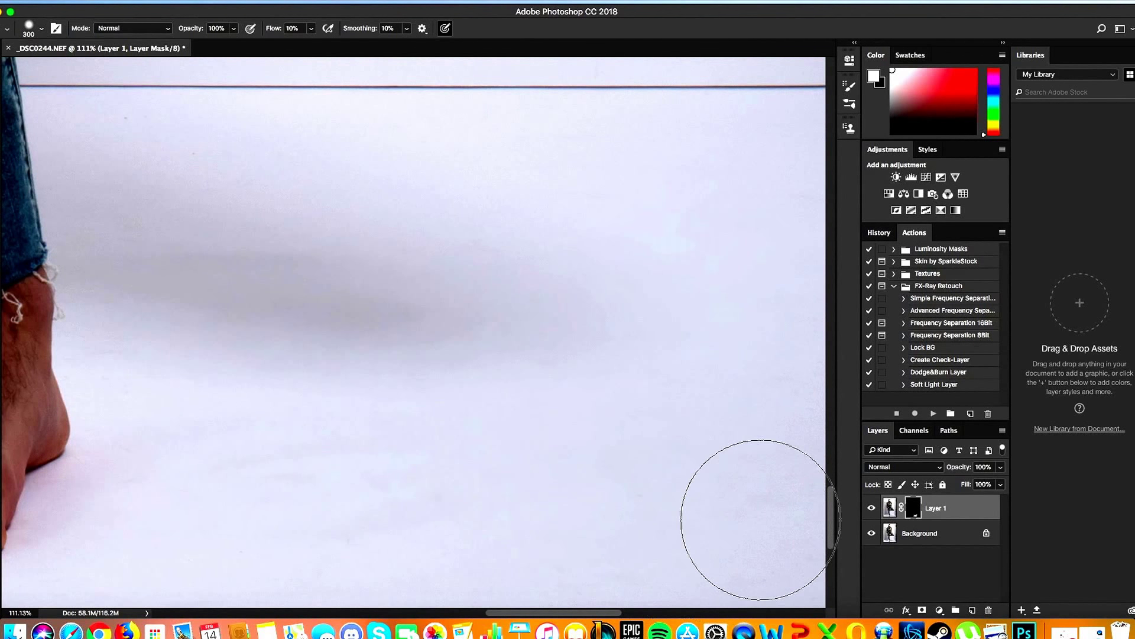
drag(695, 523, 530, 476)
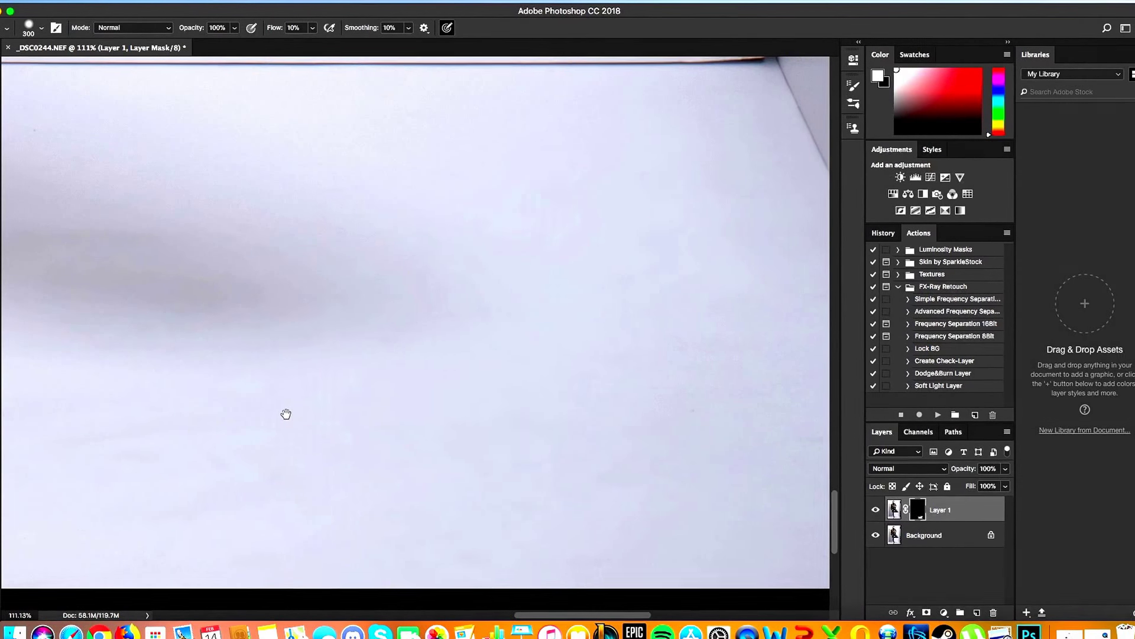
Paint white on Layer 1's mask over the floor around and to the left of the foot
drag(281, 414, 621, 401)
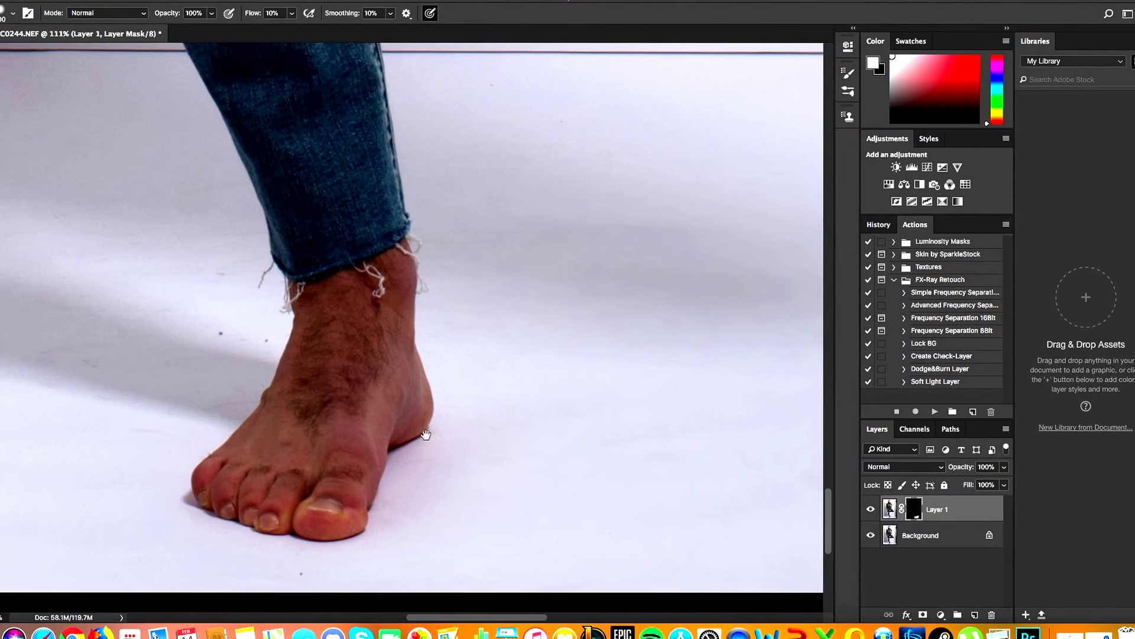
drag(426, 434, 538, 432)
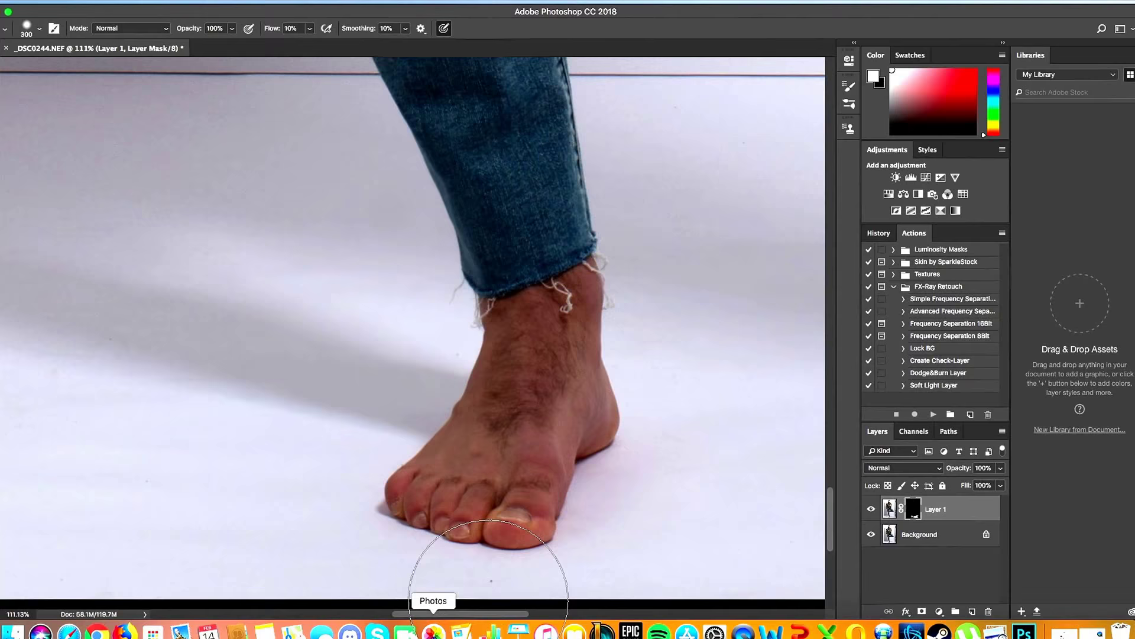
scroll(492, 582, down, 8)
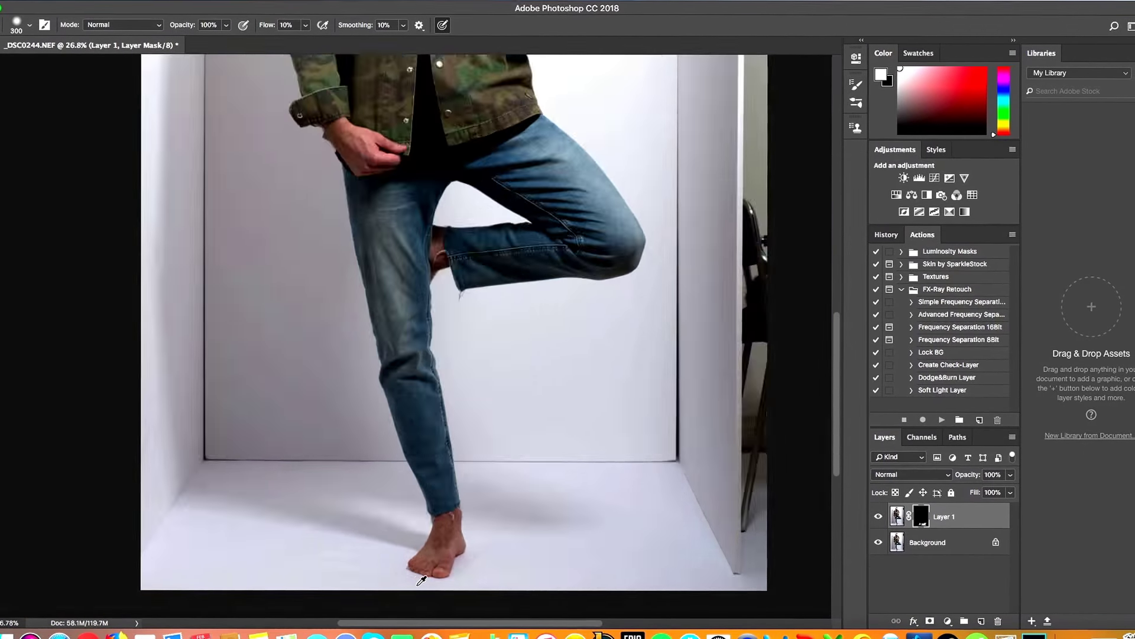
Reduce the brush to 90 px, set its flow to 23% and paint the mask over the floor below the back wall, left of the leg
scroll(422, 581, up, 3)
key(bracketleft)
key(bracketleft)
key(bracketleft)
key(bracketleft)
key(bracketleft)
key(bracketleft)
key(bracketleft)
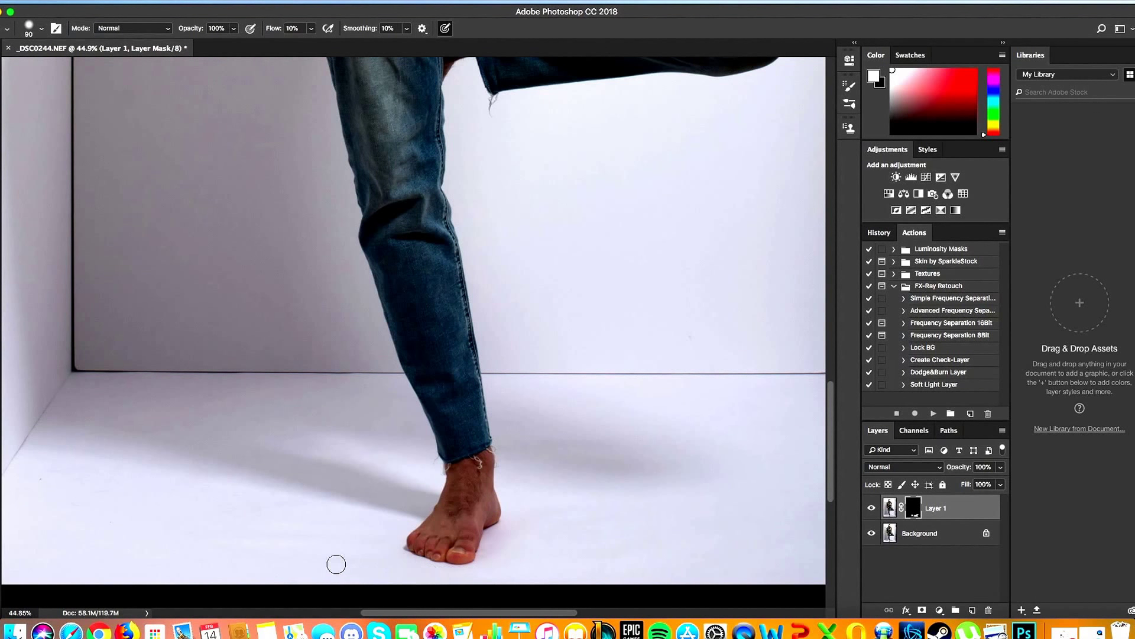
scroll(201, 448, up, 5)
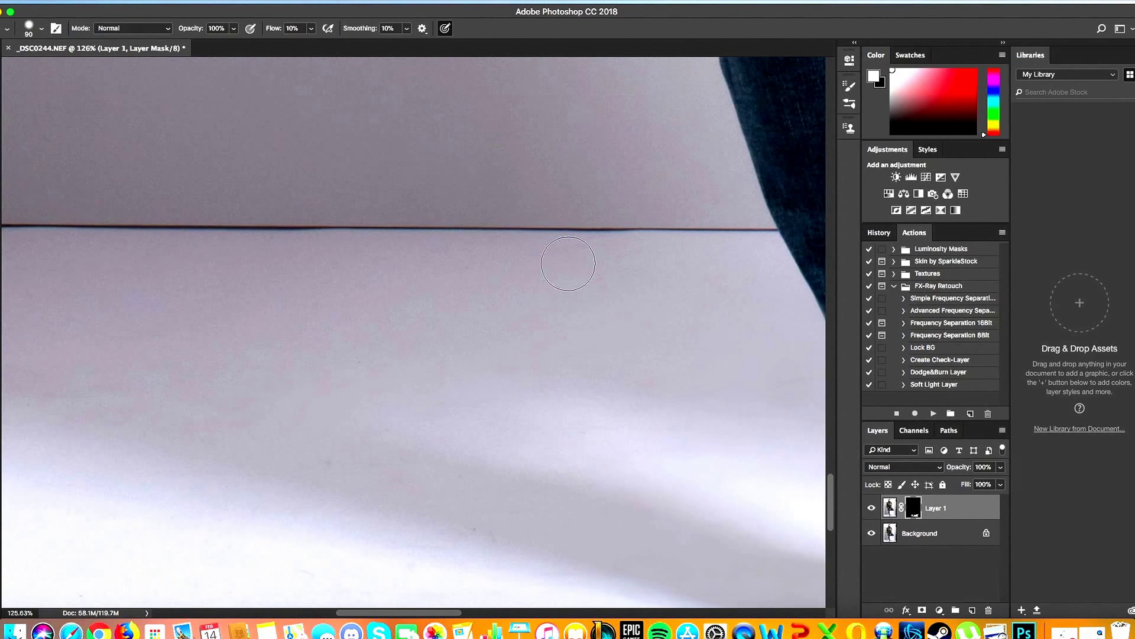
click(311, 29)
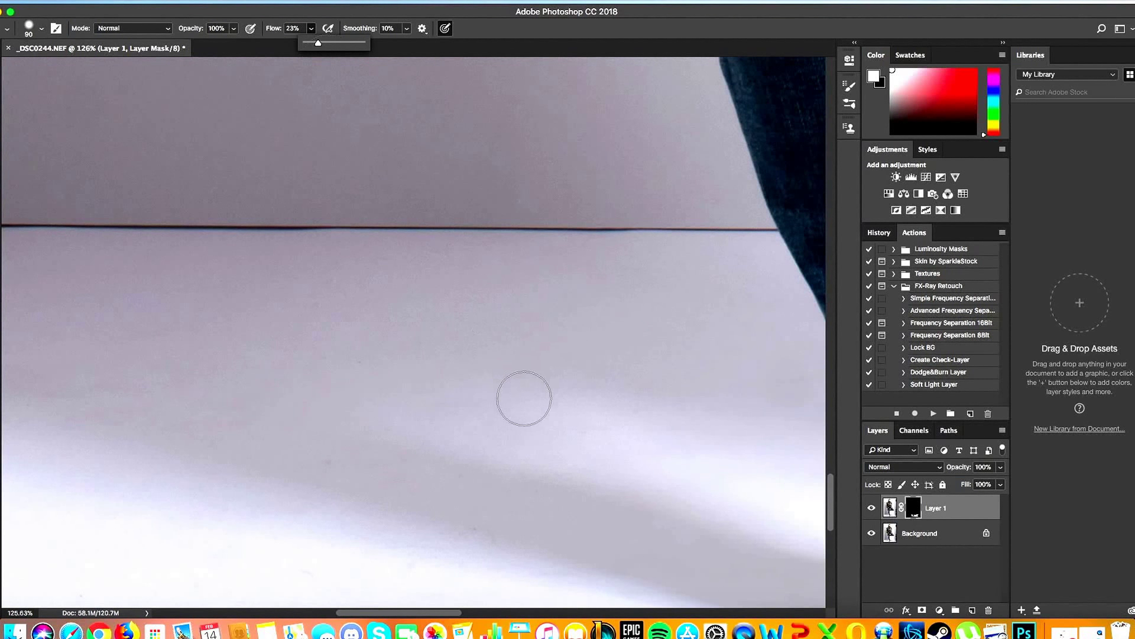
click(524, 398)
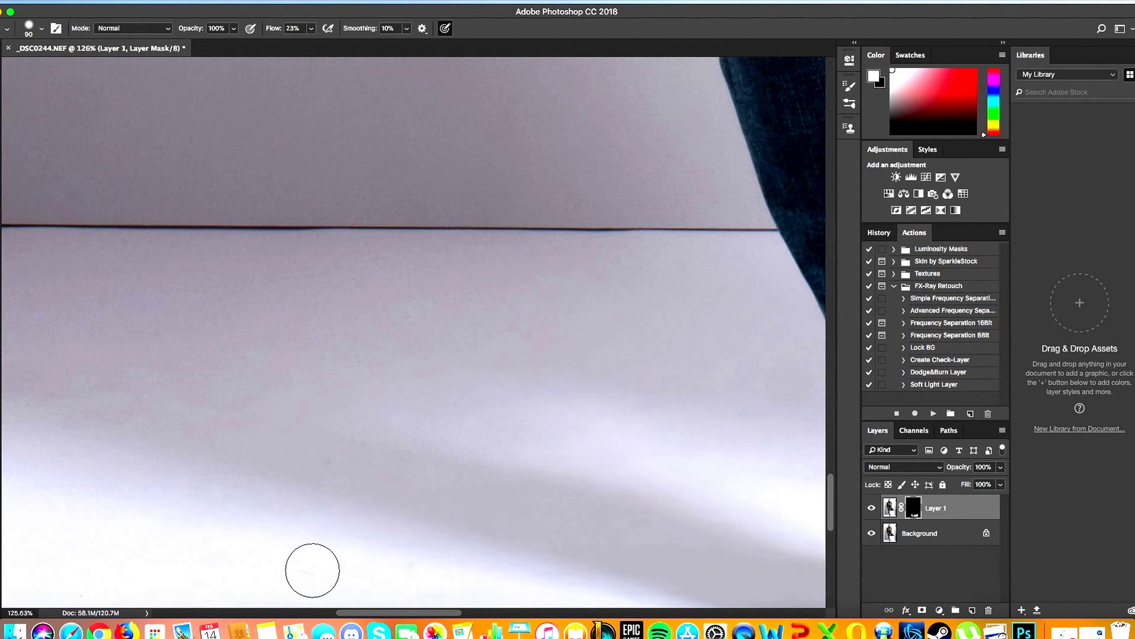
Enlarge the brush to 250 px and paint the mask over the floor near the left wall corner to smooth its spots
scroll(291, 459, left, 10)
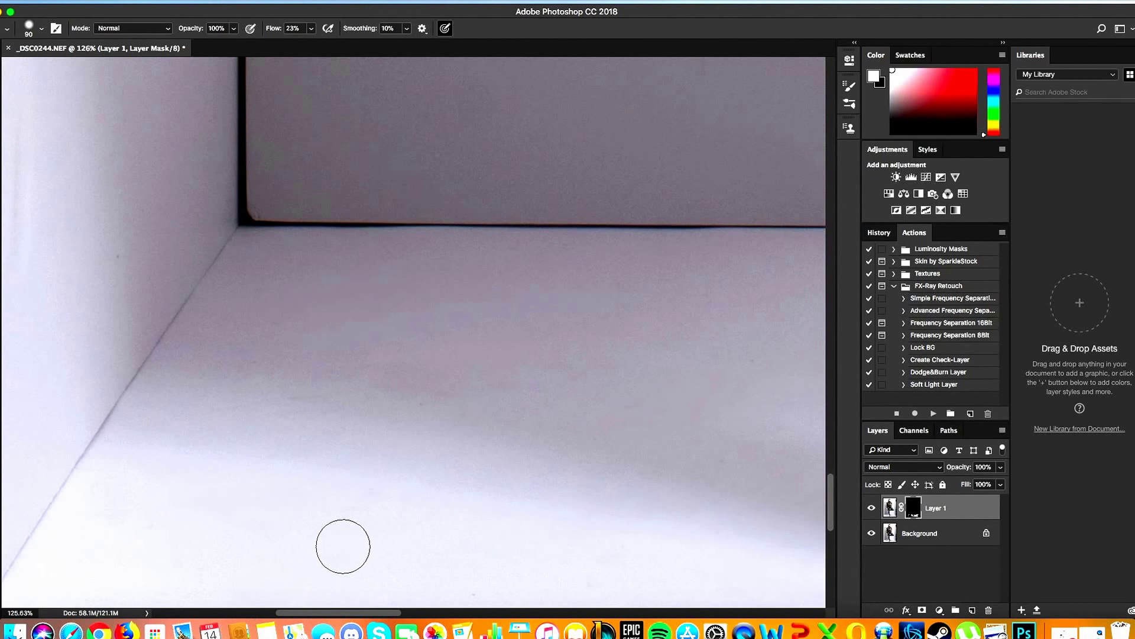
scroll(343, 548, down, 4)
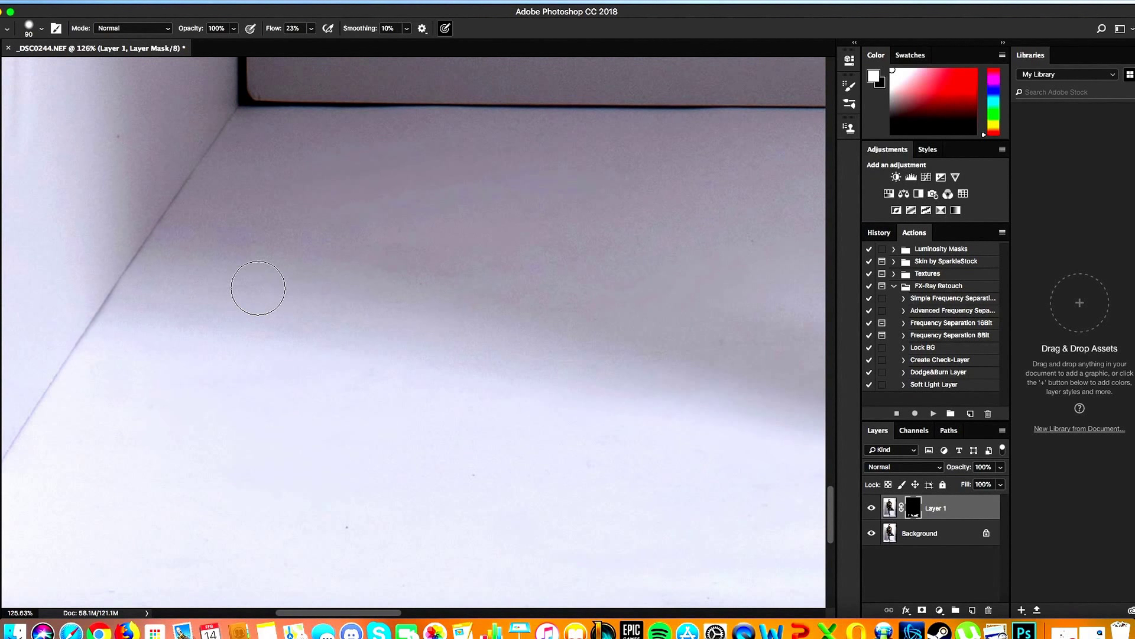
key(bracketright)
key(bracketright)
key(bracketright)
key(bracketright)
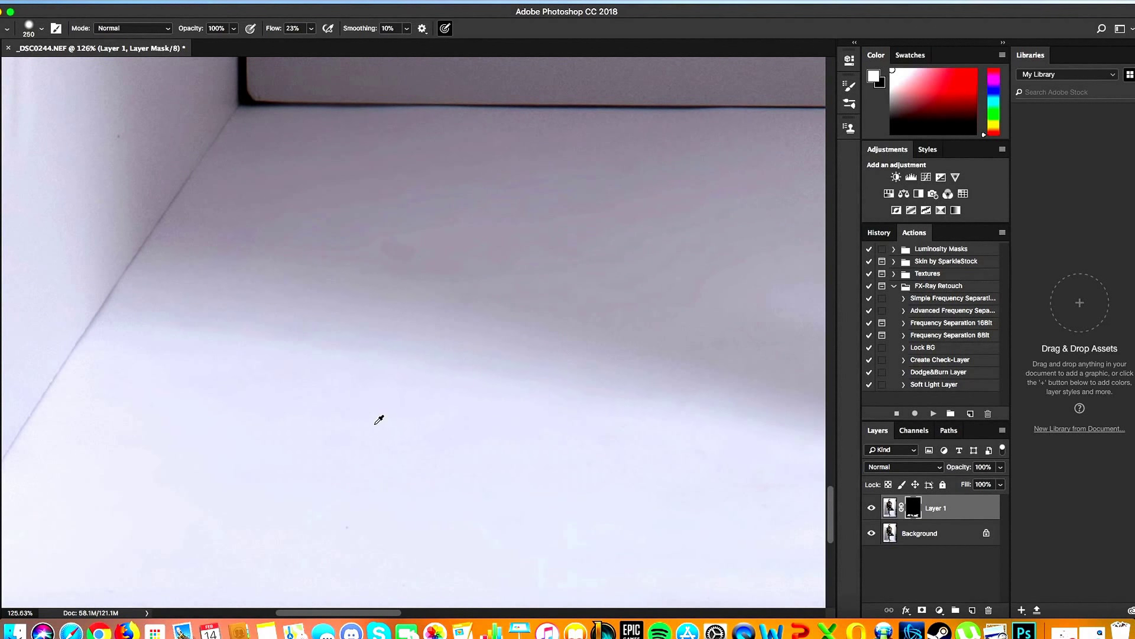
Add a new layer above Layer 1, sample the light floor colour left of the foot and enlarge the brush to 600 px
scroll(379, 417, down, 5)
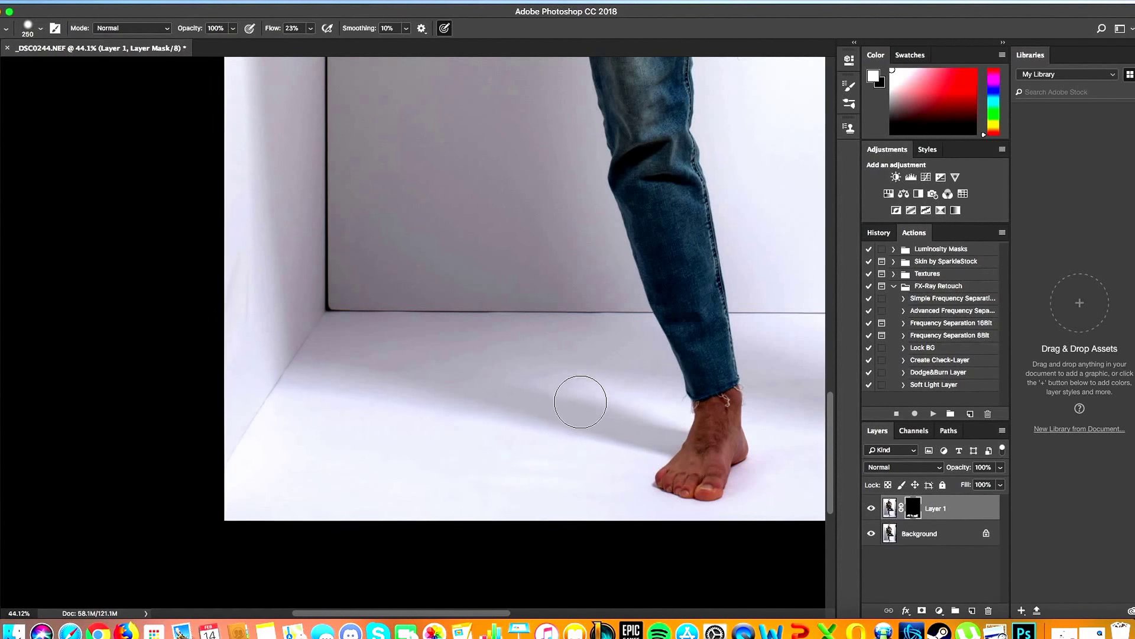
drag(688, 402, 469, 398)
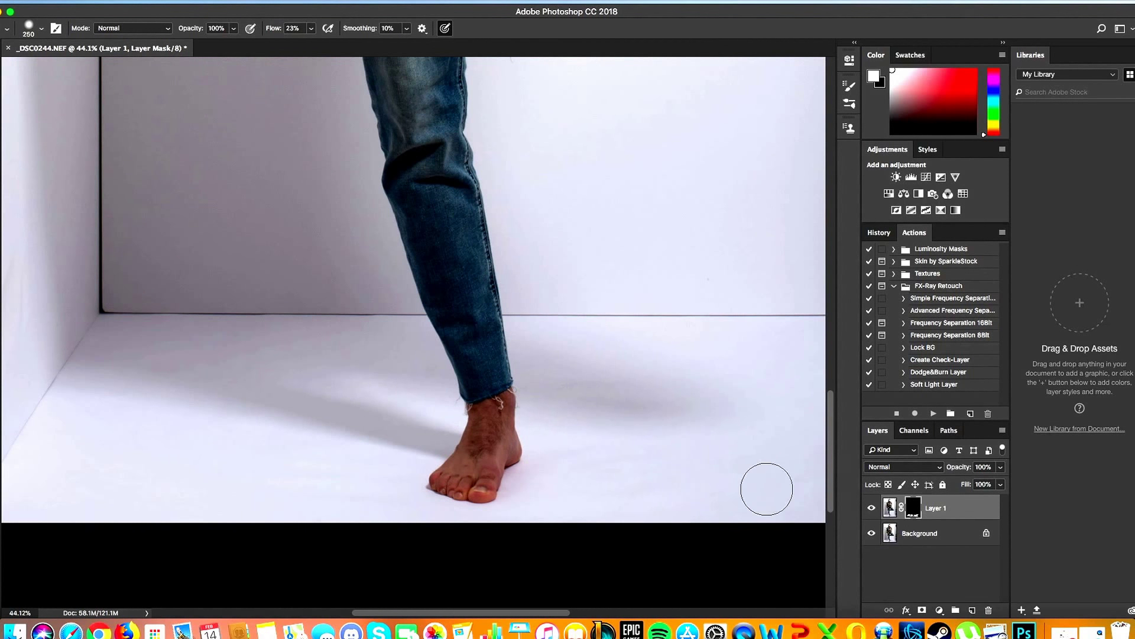
click(973, 610)
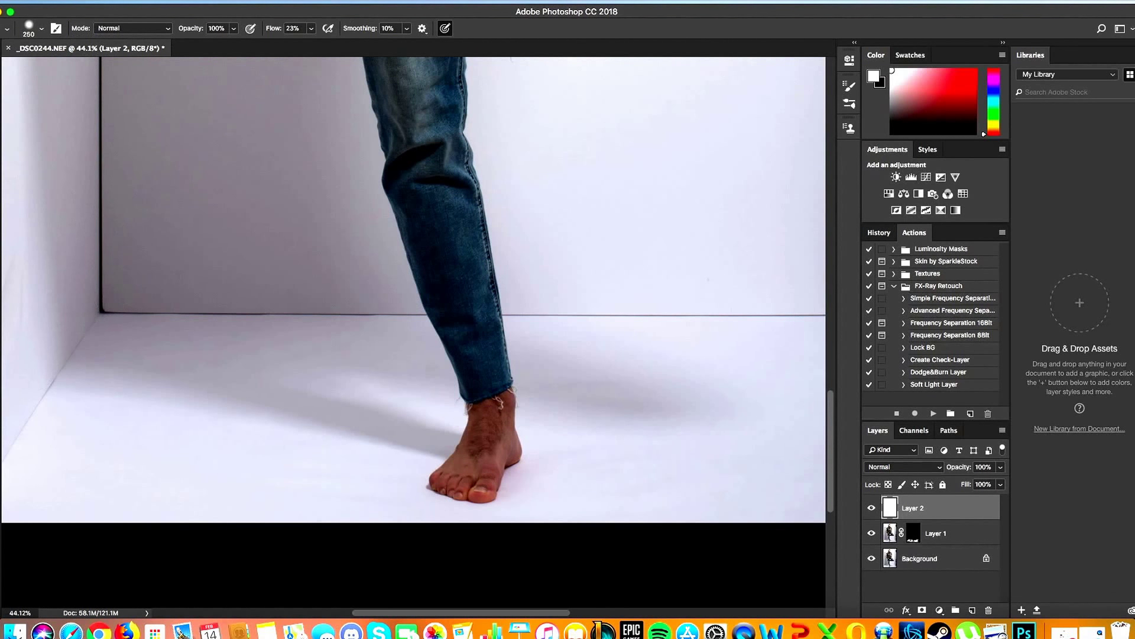
alt+click(172, 456)
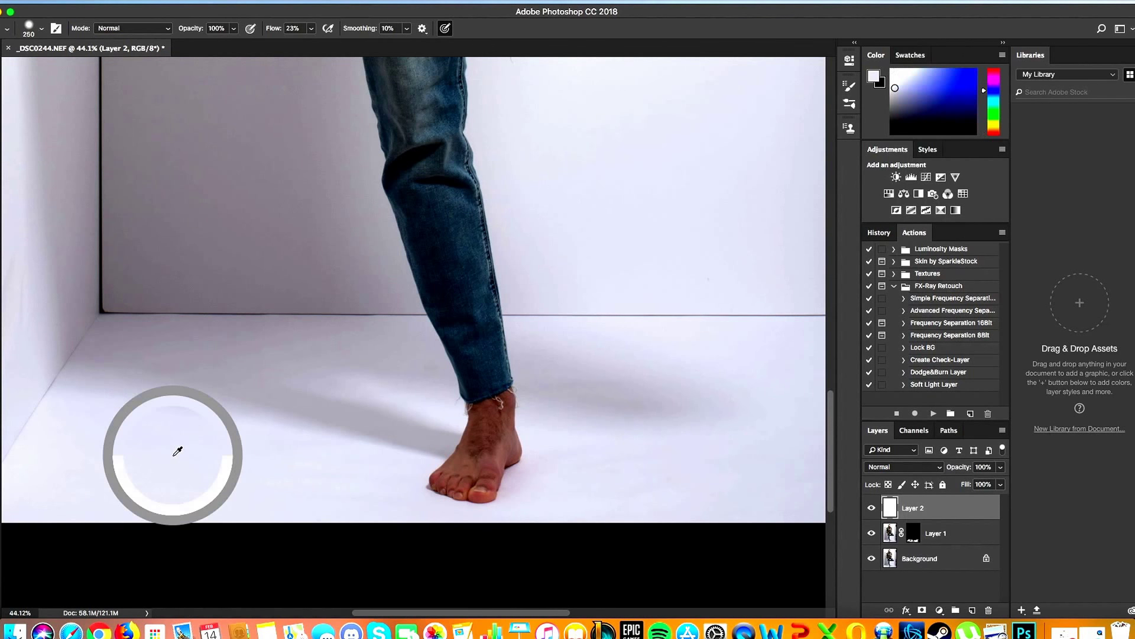
key(bracketright)
key(bracketright)
key(bracketright)
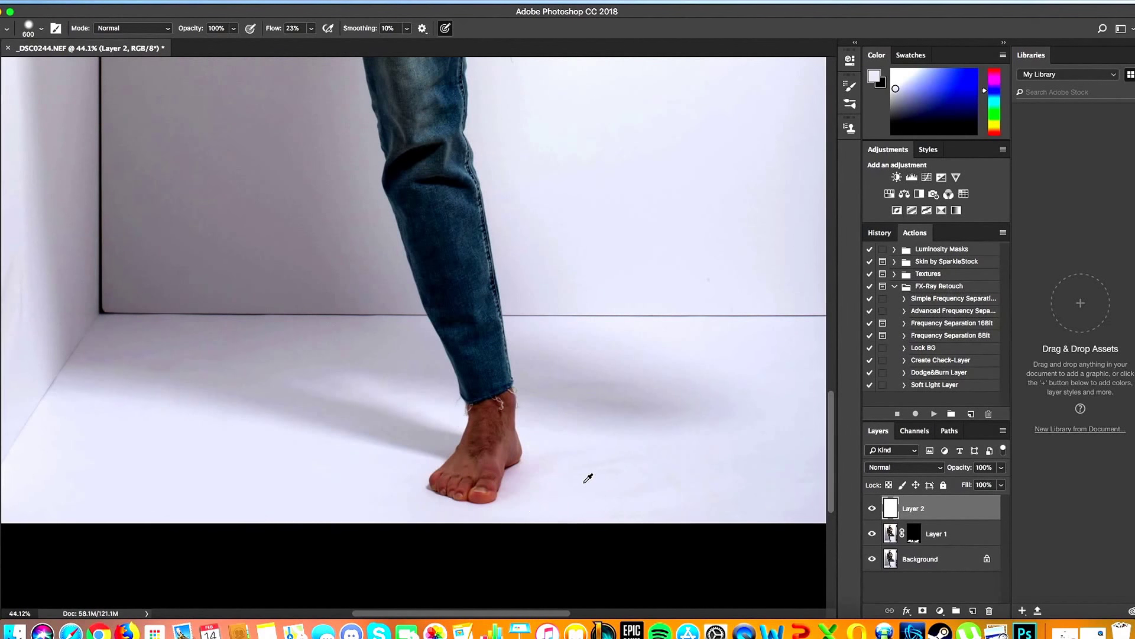
Paint the sampled colour over the floor right of the foot, undoing the stroke that covers the ankle
mouse_move(583, 486)
mouse_down()
mouse_move(718, 486)
mouse_move(709, 500)
mouse_move(679, 464)
mouse_up()
scroll(679, 463, right, 8)
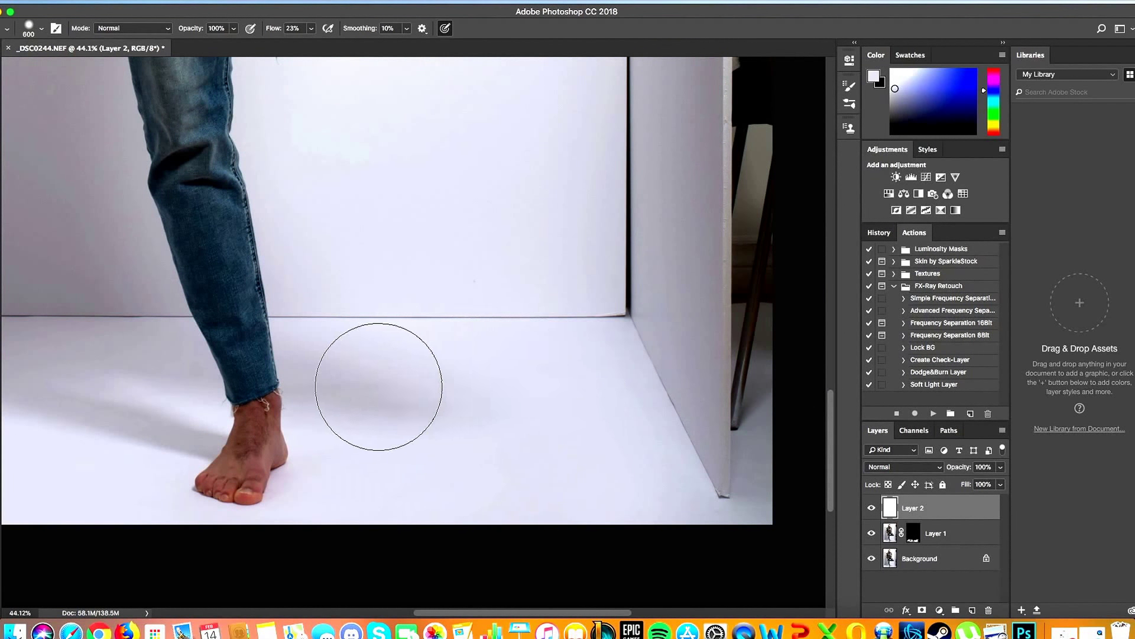
drag(380, 375, 330, 385)
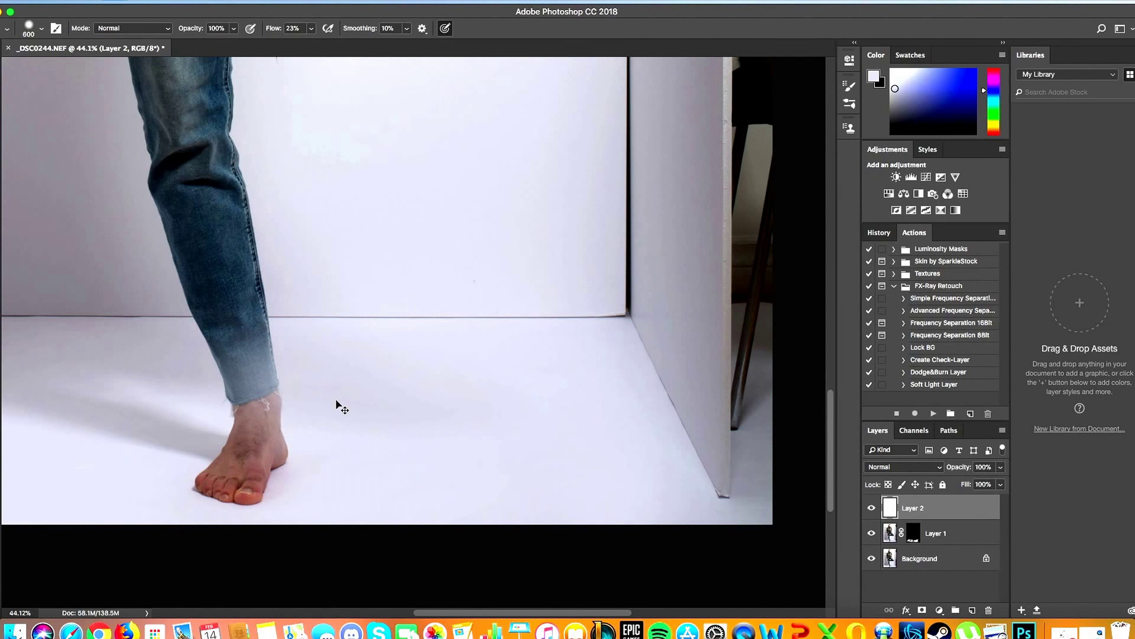
key(super+z)
Check the whole photo and flatten the image into a single background layer
scroll(183, 552, down, 8)
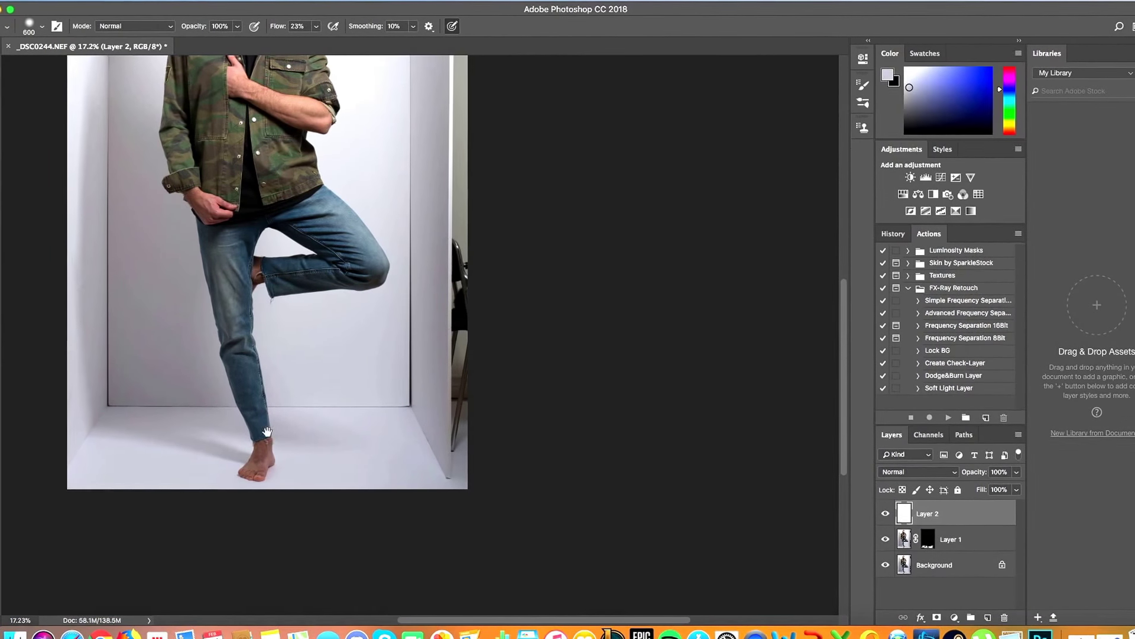
scroll(355, 473, left, 10)
scroll(354, 473, up, 3)
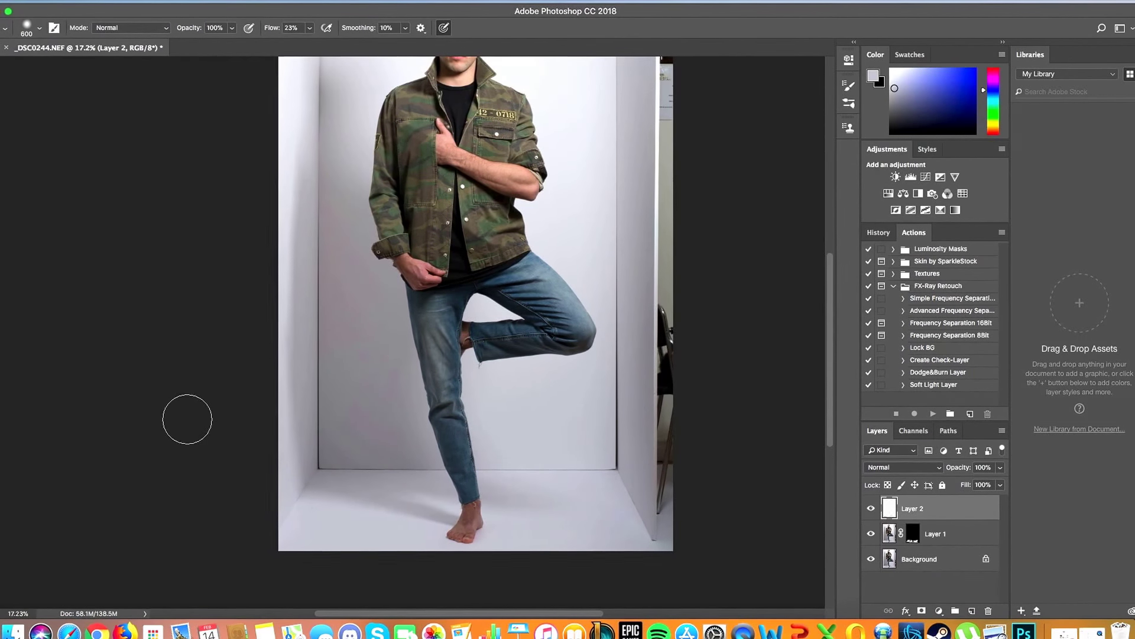
scroll(406, 392, down, 2)
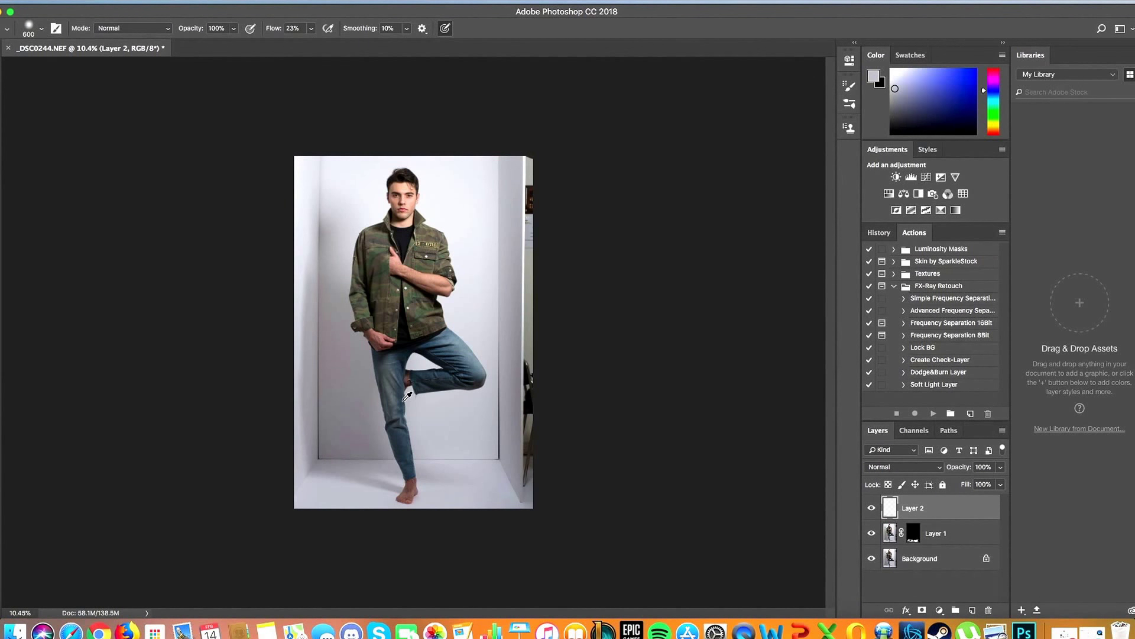
right_click(936, 570)
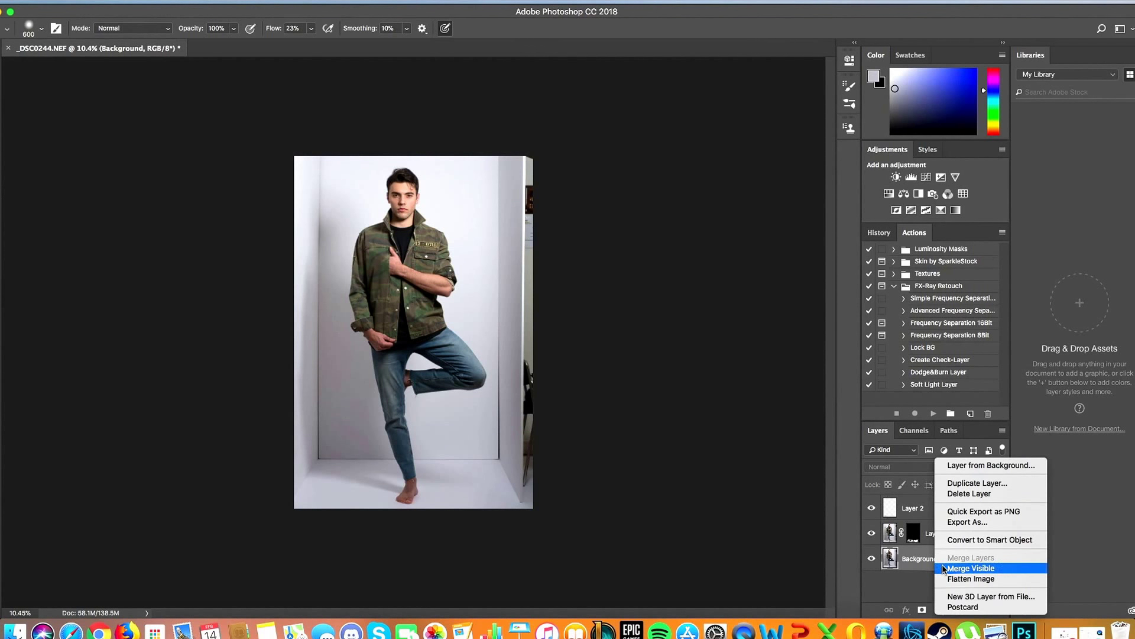
click(947, 578)
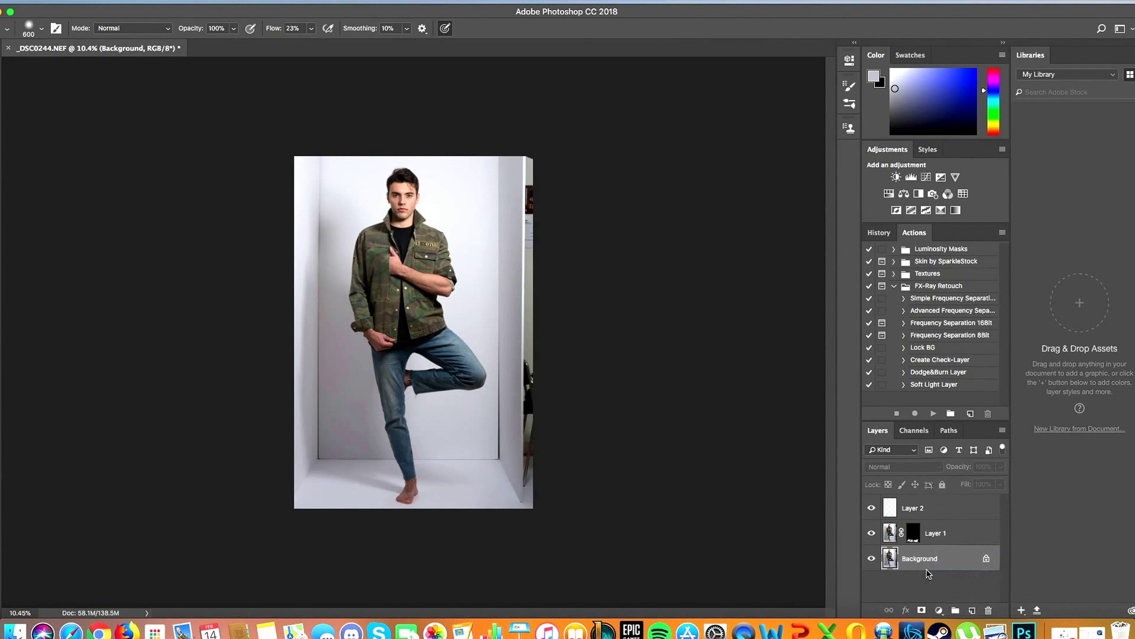
Invert the flattened image's colours and invert them back
key(super+i)
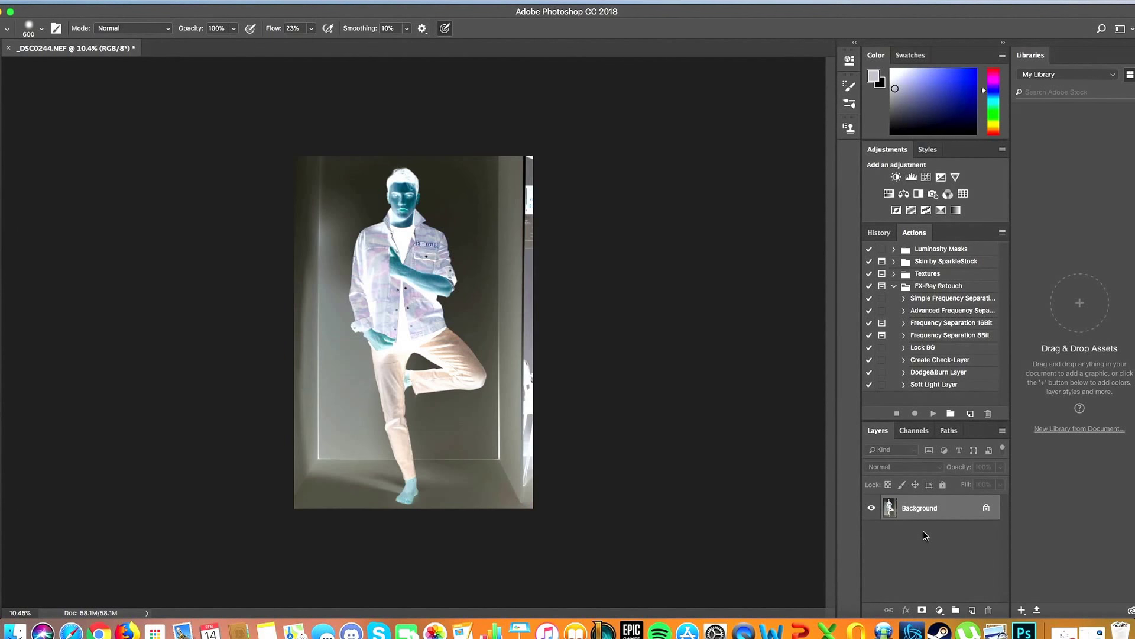
key(super+i)
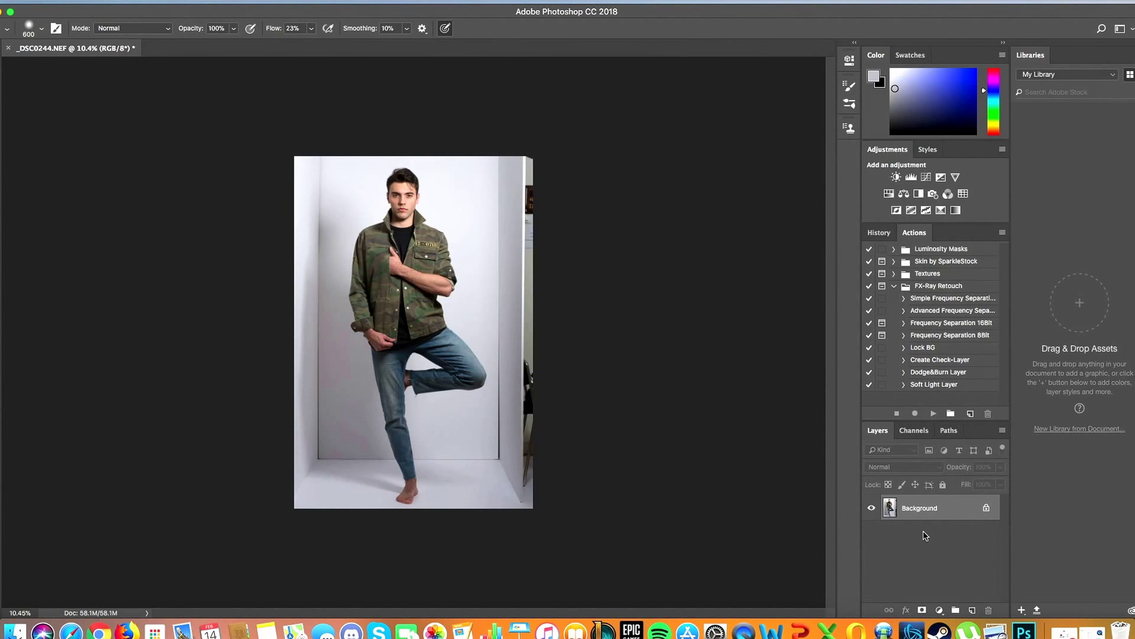
Duplicate the flattened background onto a new layer and check the whole photo
key(super+j)
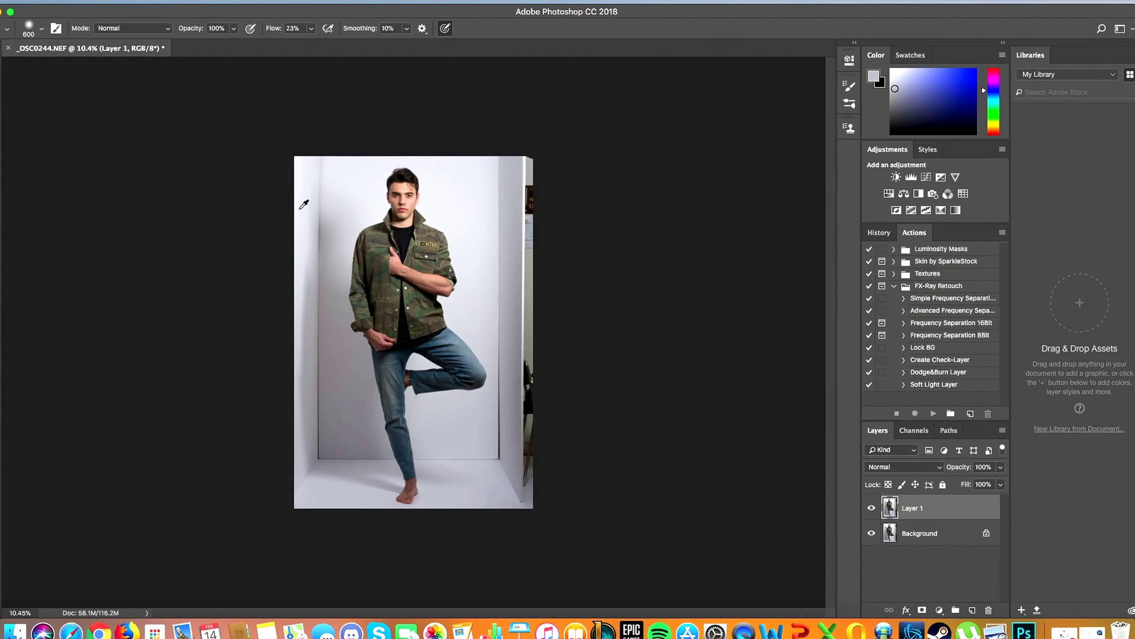
scroll(423, 226, up, 3)
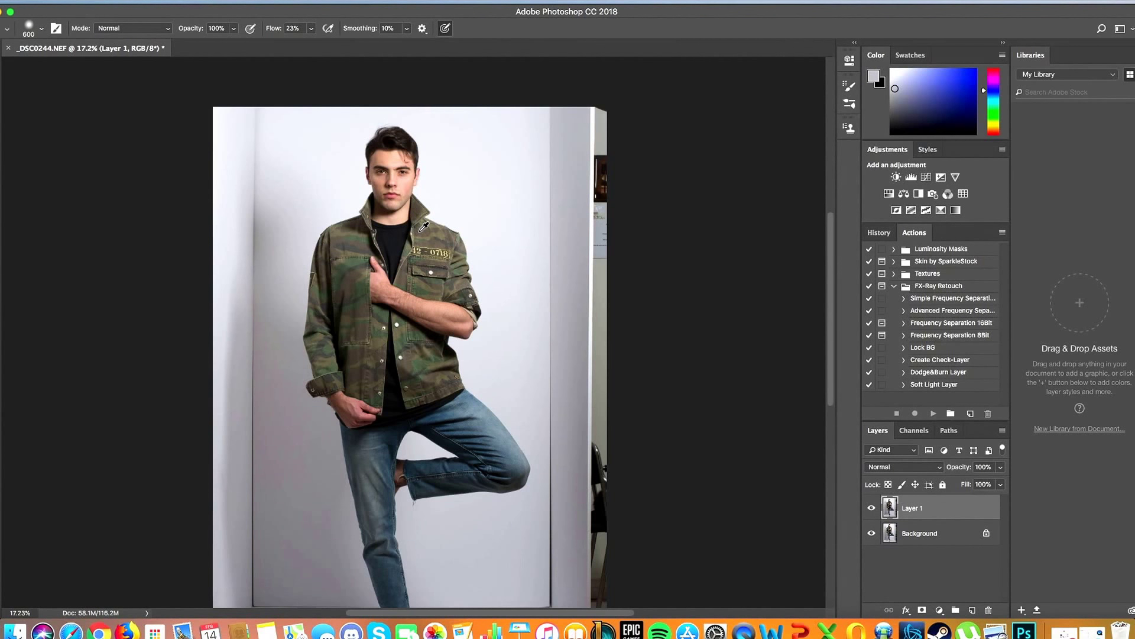
scroll(420, 228, down, 5)
scroll(422, 229, up, 4)
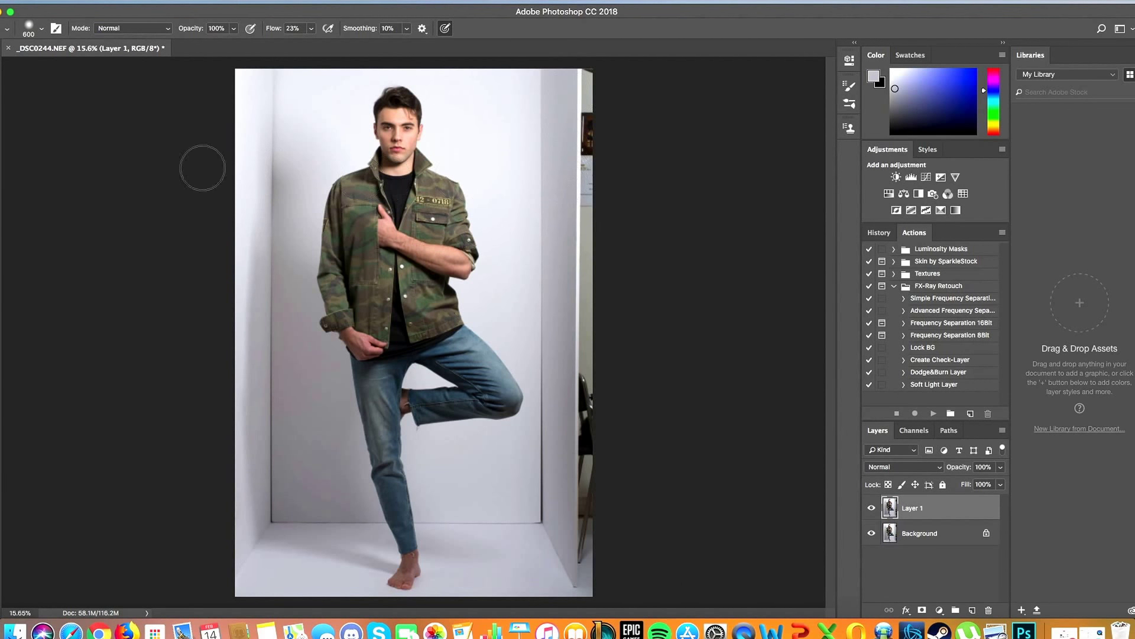
Select a narrow full-height strip of the back wall right of the model with the Rectangular Marquee and copy it to a new layer
key(m)
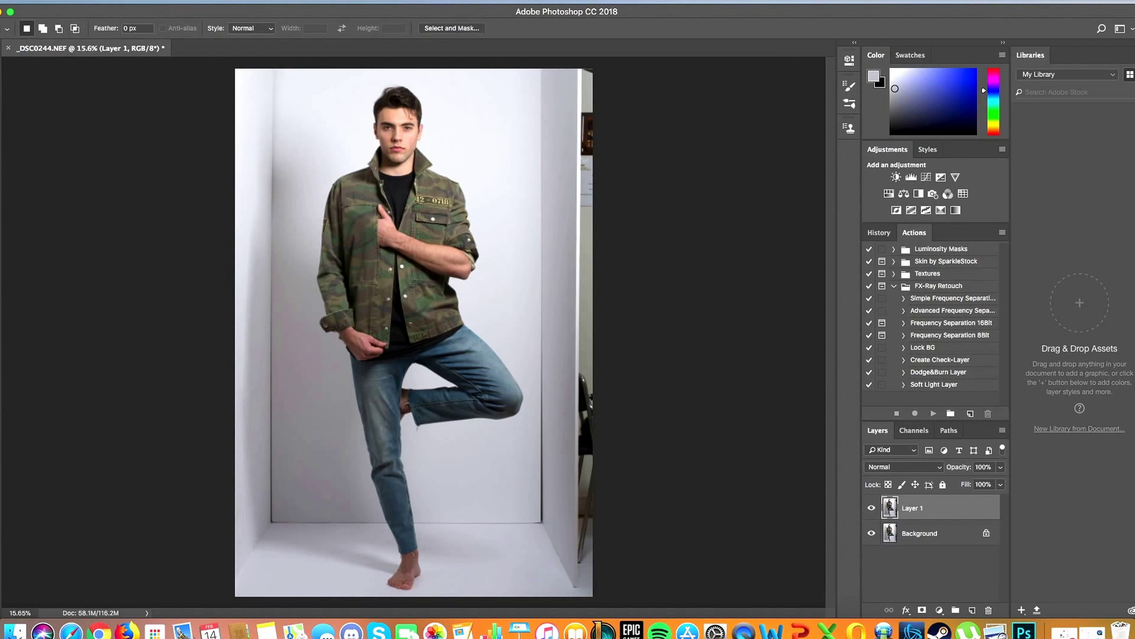
click(3, 79)
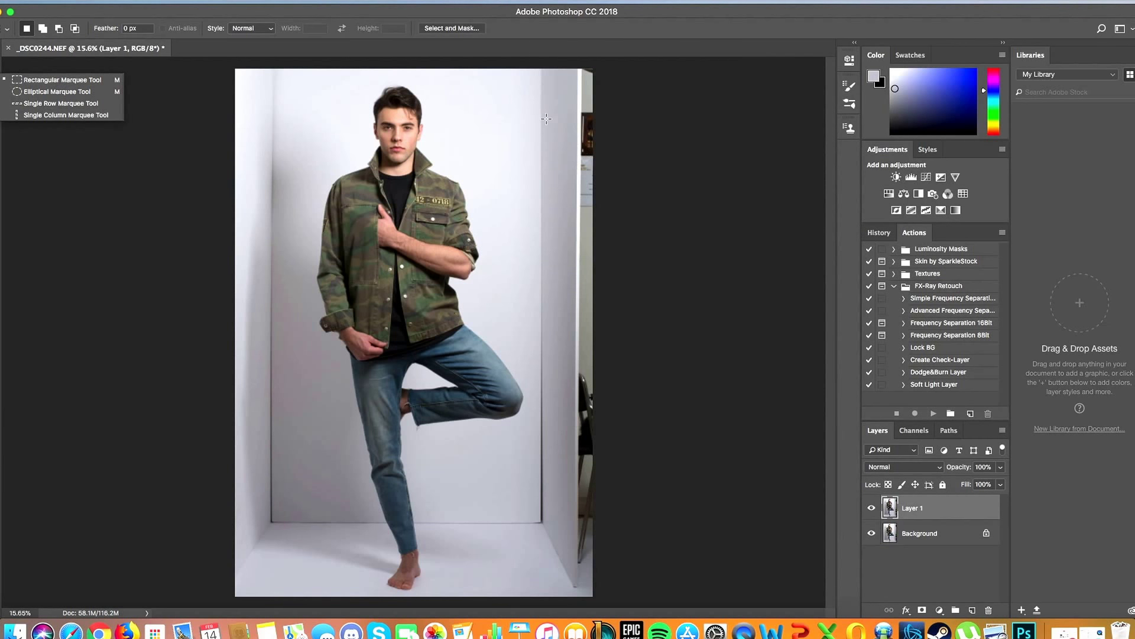
click(530, 70)
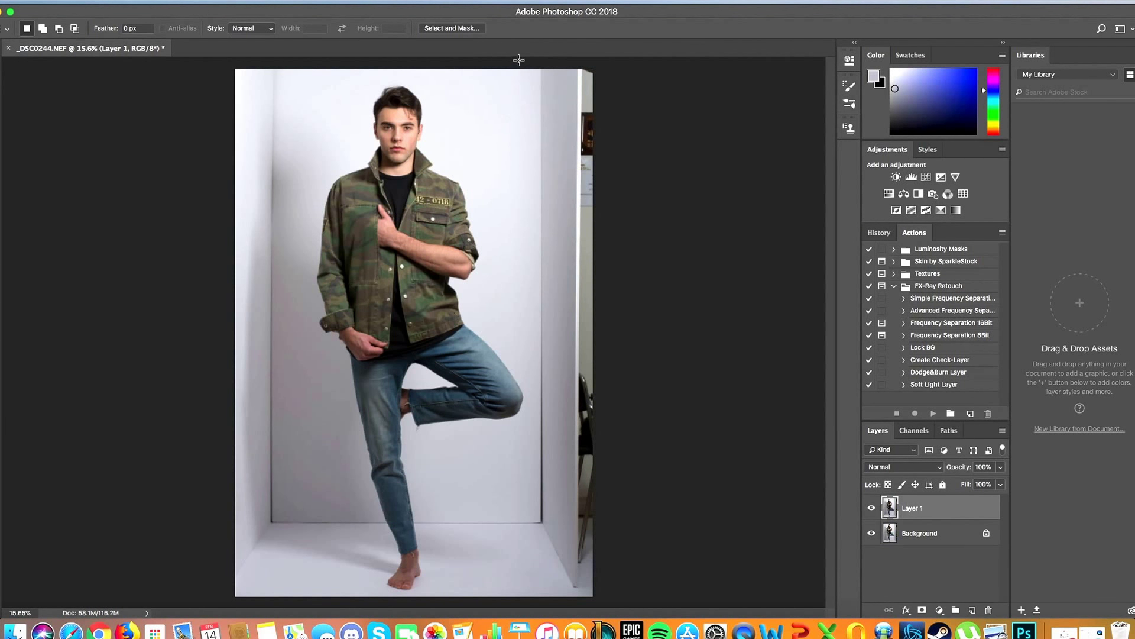
drag(524, 70, 534, 597)
key(super+j)
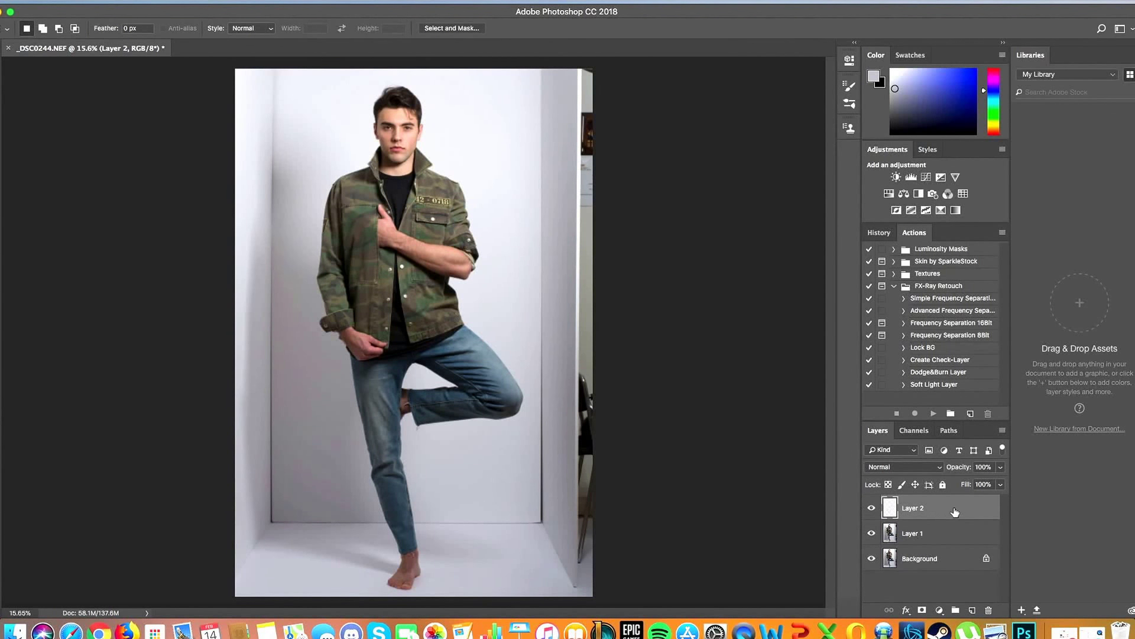